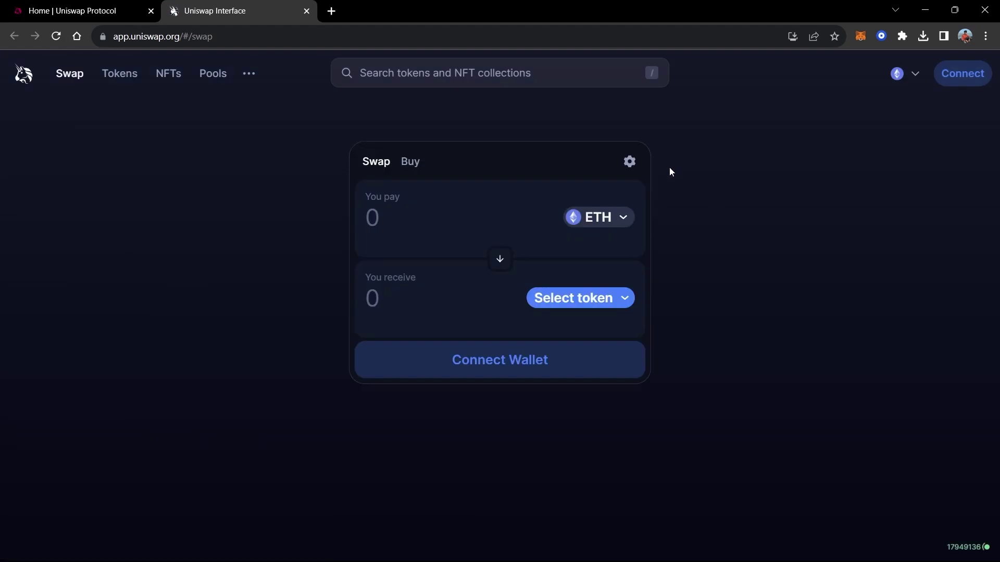
# Switch Uniswap to Optimism and connect Cypherock cySync as the wallet through WalletConnect
pyautogui.click(905, 85)
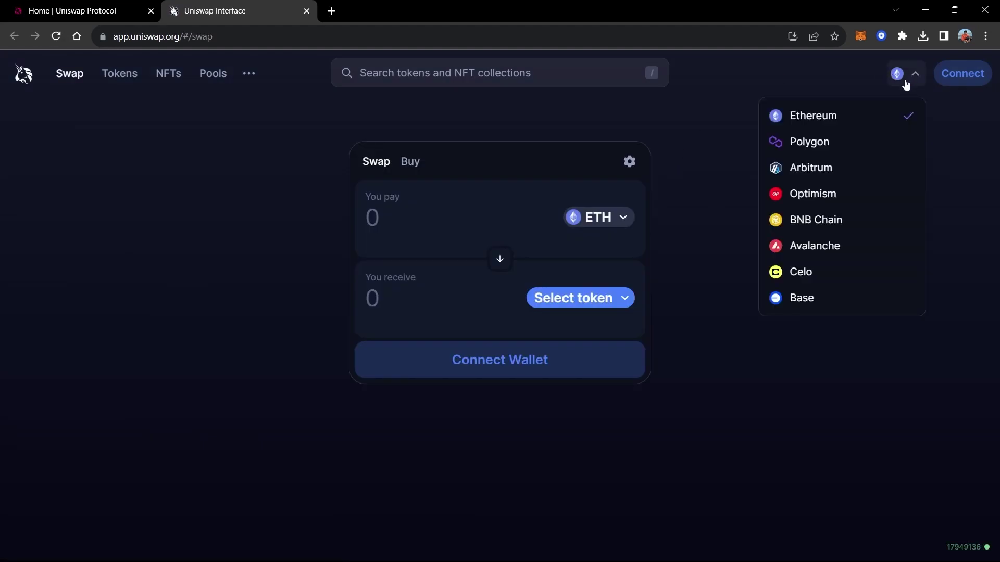
pyautogui.click(815, 205)
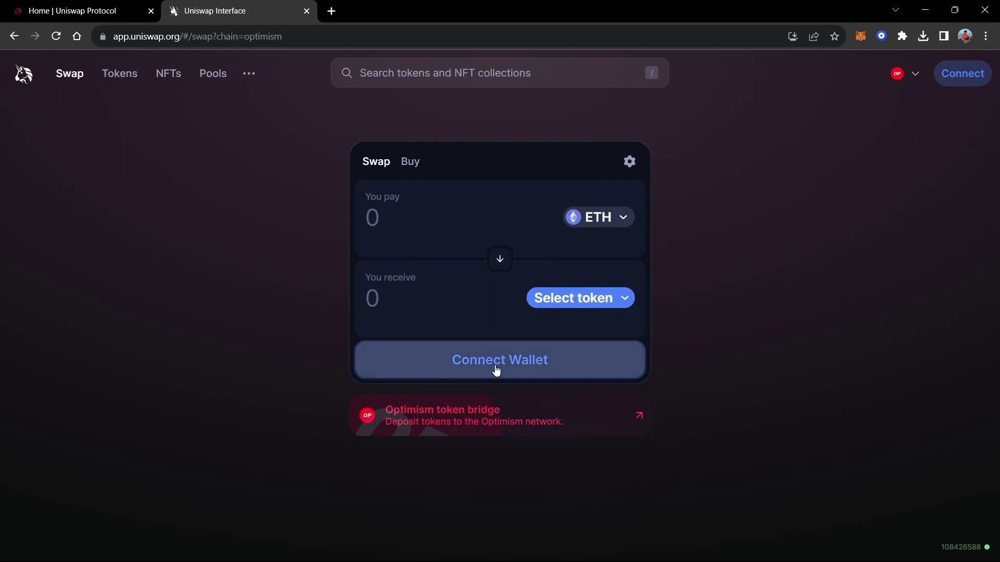
pyautogui.click(497, 367)
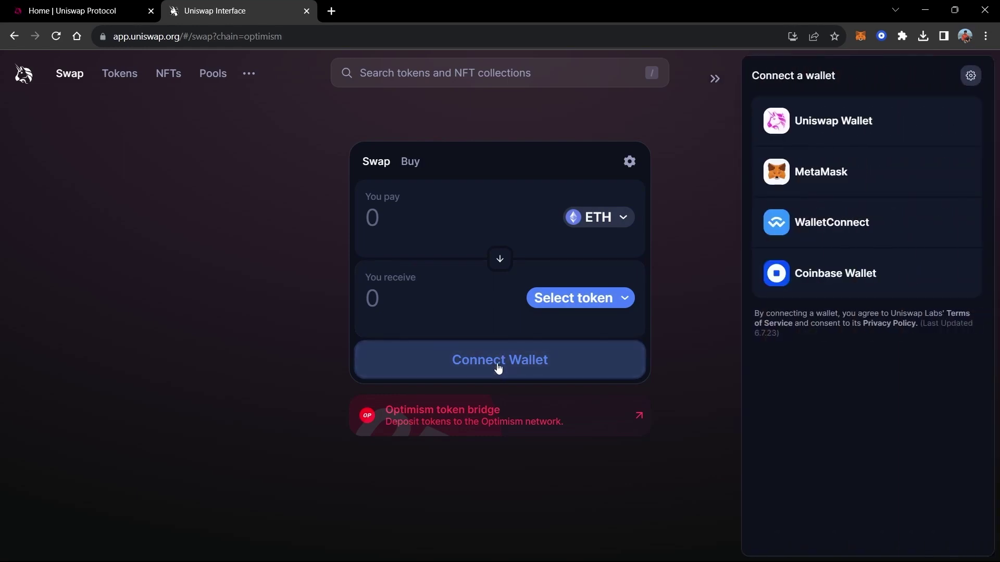
pyautogui.click(849, 237)
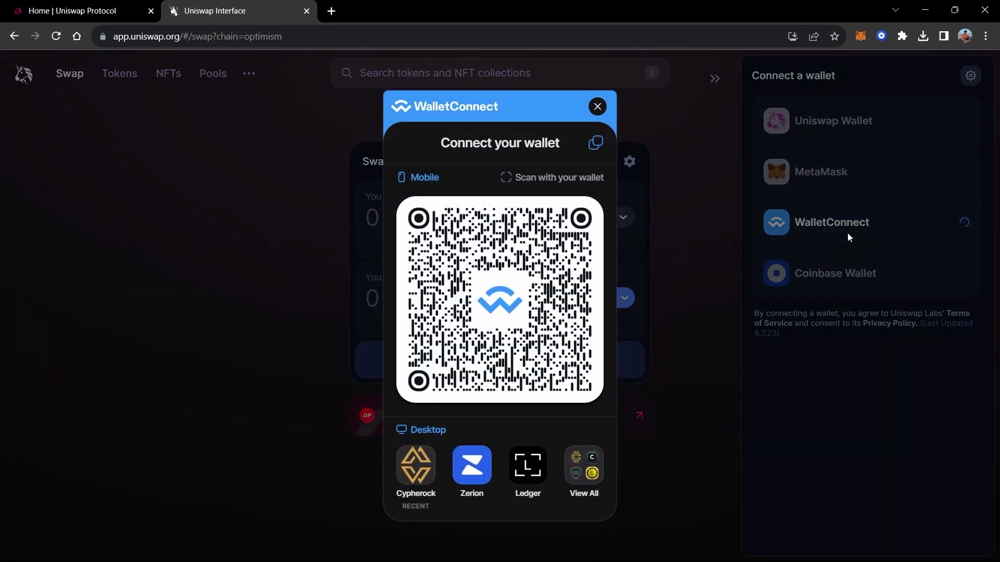
pyautogui.click(416, 475)
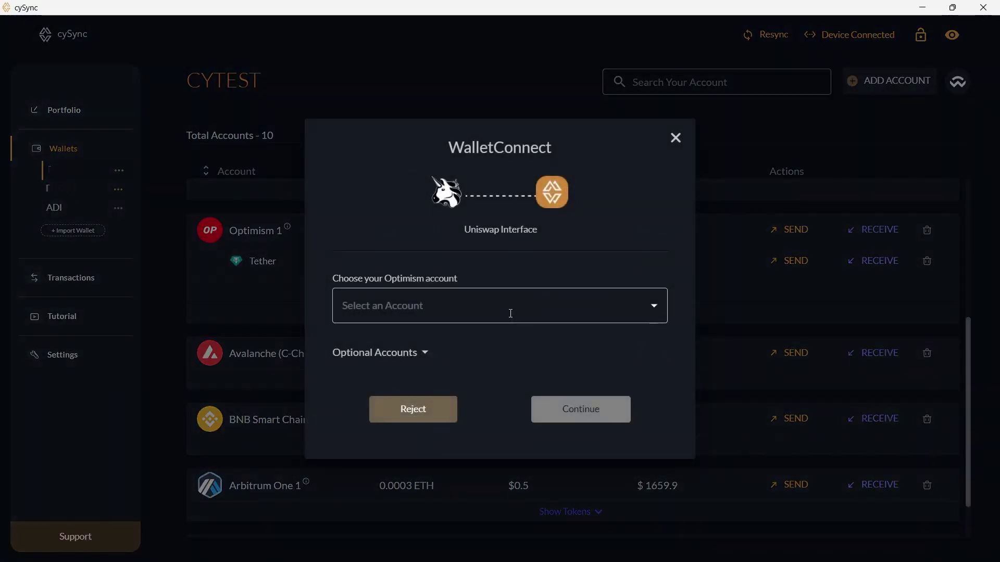
# Approve the WalletConnect request using the CYTEST wallet's Optimism 1 account
pyautogui.click(511, 313)
pyautogui.click(489, 349)
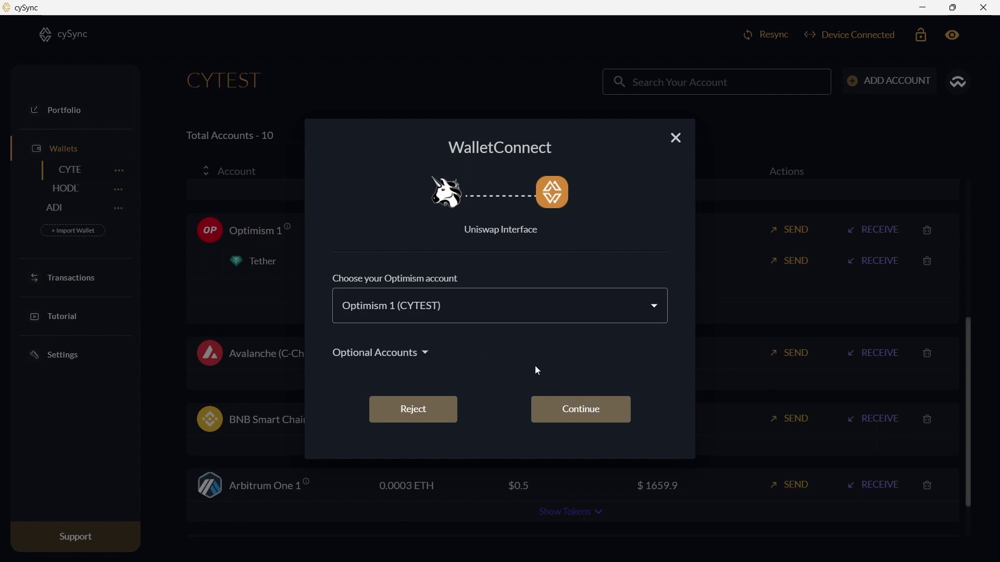
pyautogui.click(559, 407)
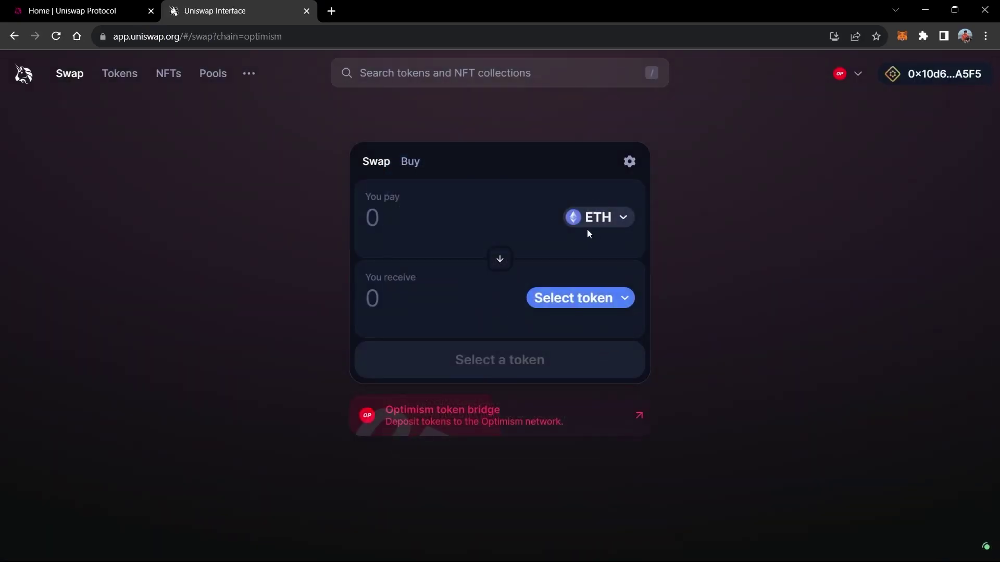
# Set up a swap of the full 0.6901 OP balance into about 0.00065 ETH for review
pyautogui.click(606, 221)
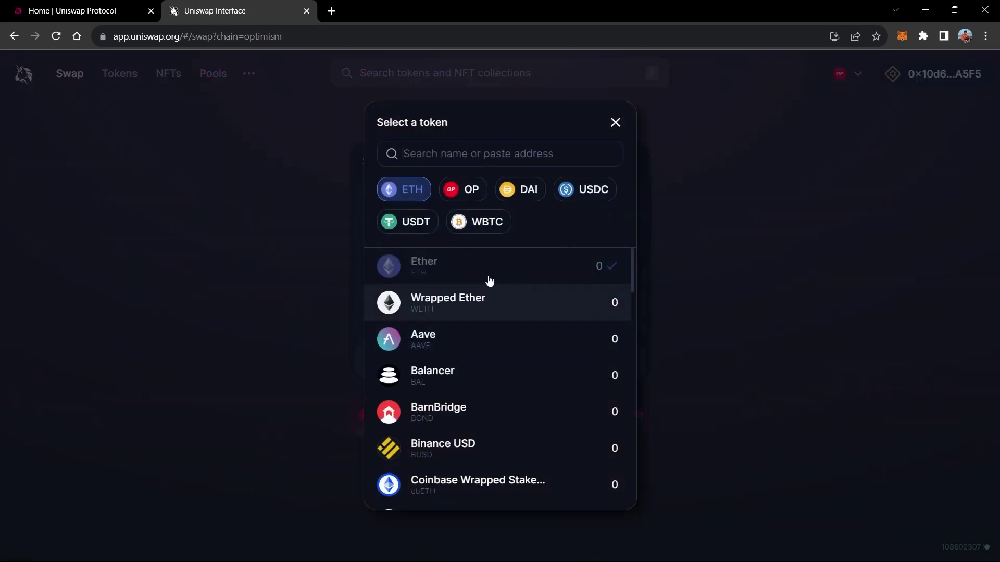
pyautogui.click(471, 188)
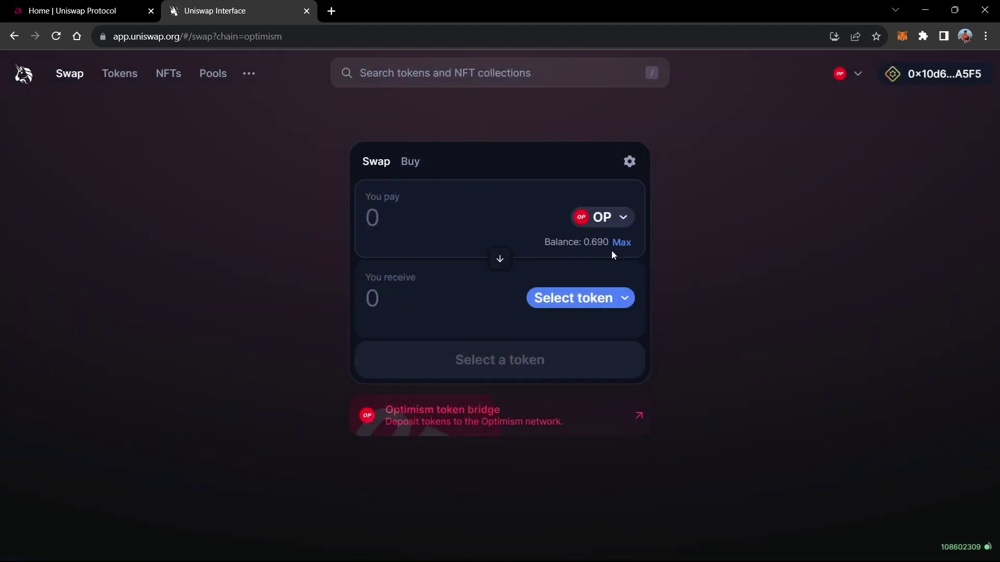
pyautogui.click(623, 242)
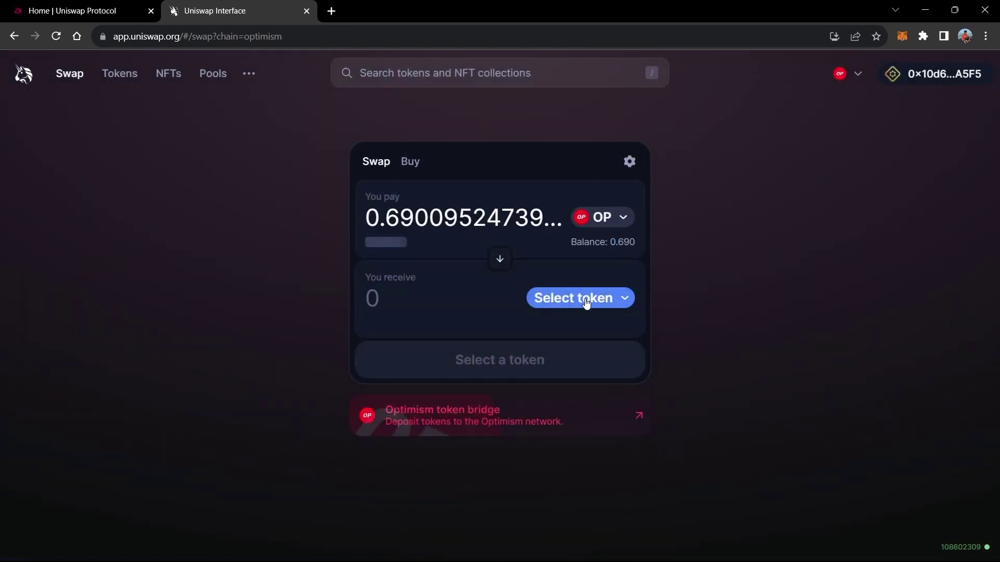
pyautogui.click(584, 303)
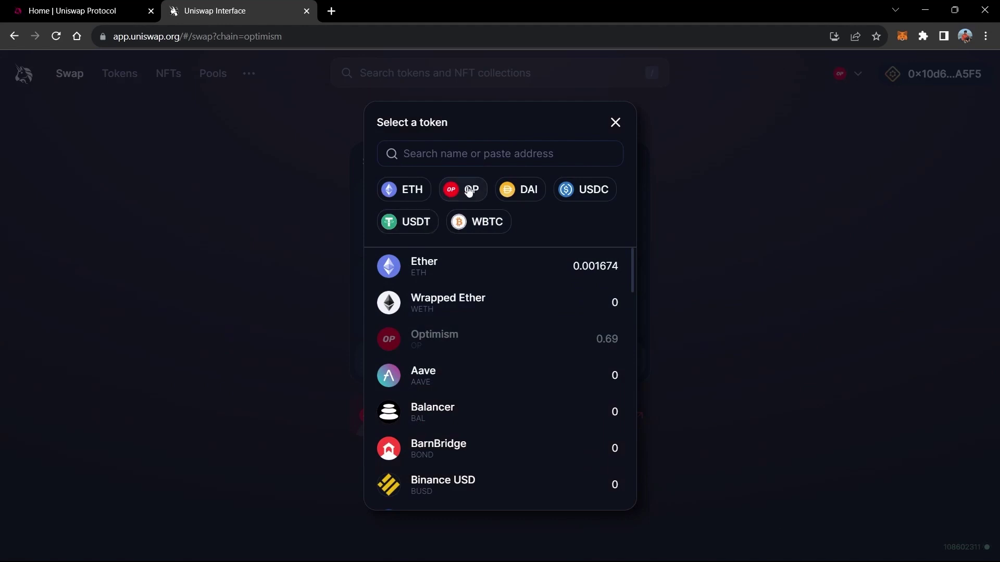
pyautogui.click(431, 190)
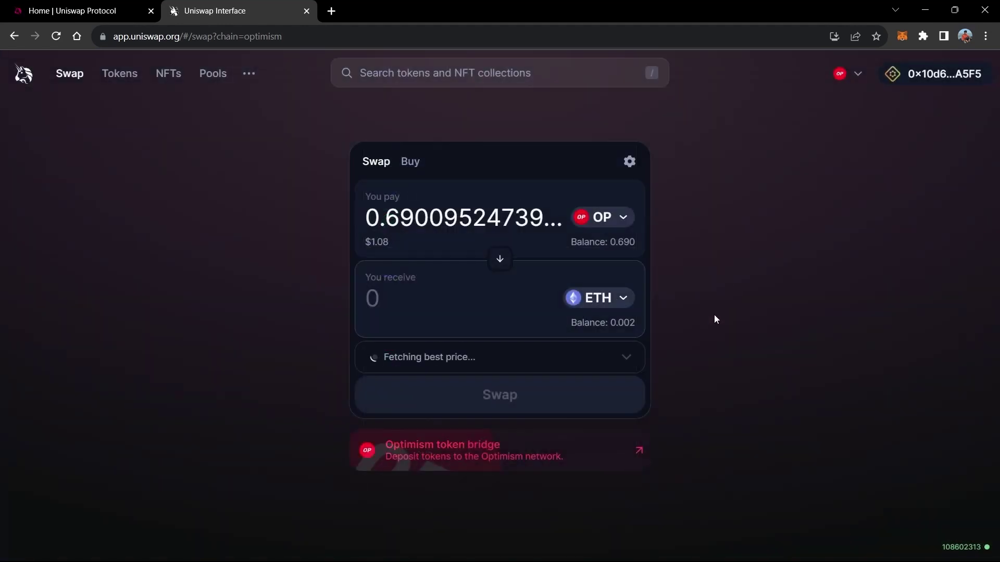
pyautogui.click(484, 396)
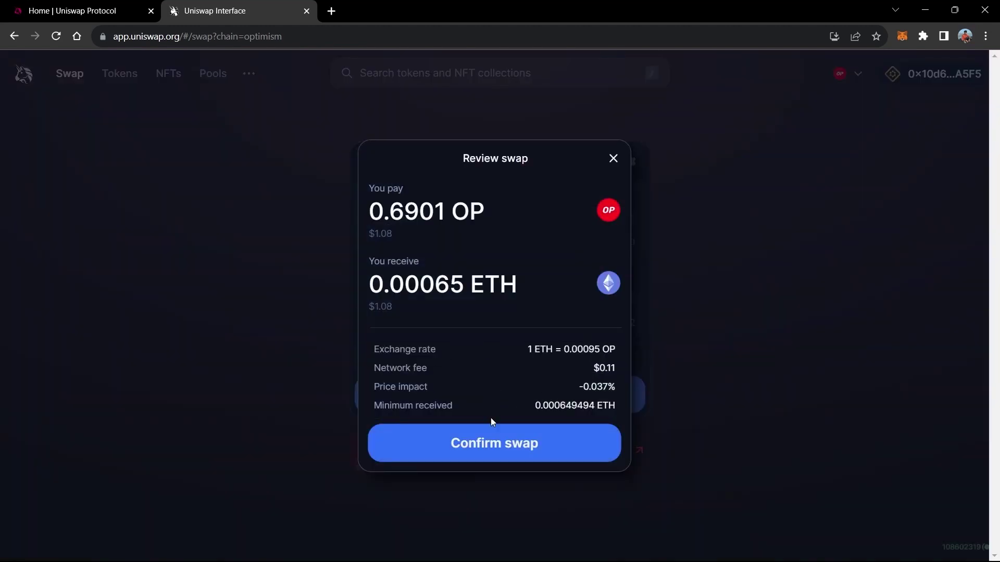
# Confirm the swap in Uniswap and sign the Permit2 message in cySync on the X1 device
pyautogui.click(471, 441)
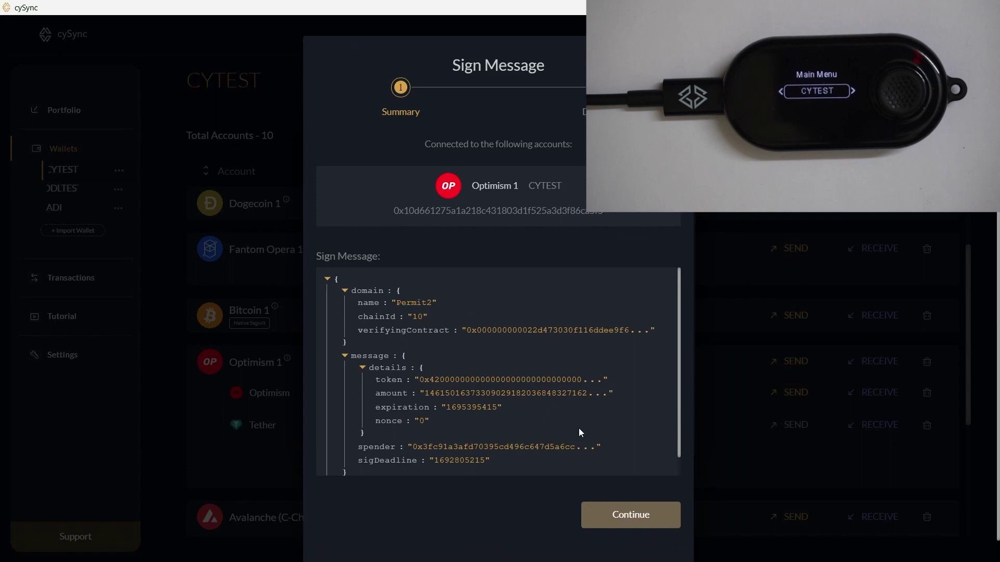
pyautogui.click(625, 518)
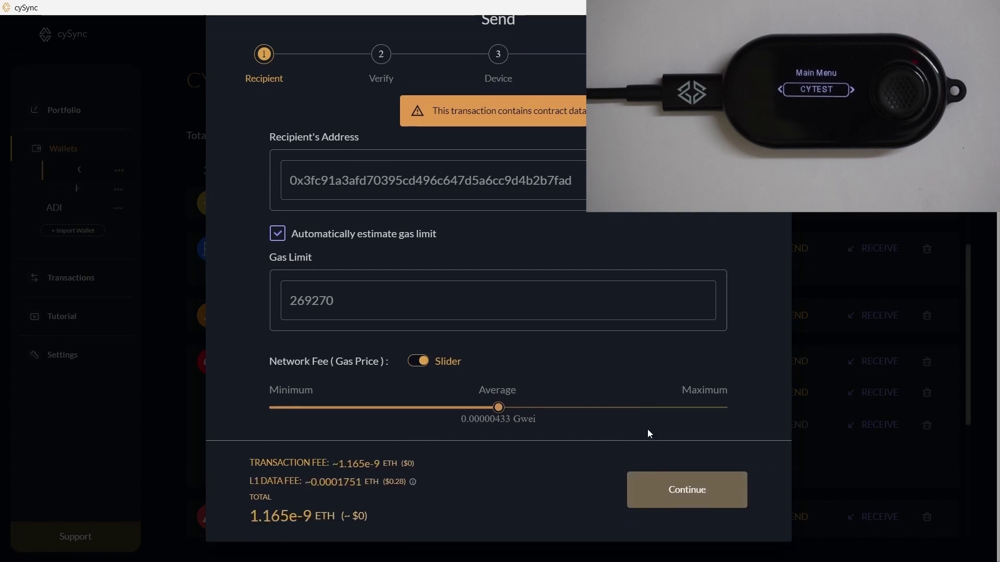
# Continue cySync's Send dialog to verify and approve the swap transaction on the X1 device
pyautogui.scroll(-1, 648, 429)
pyautogui.click(662, 486)
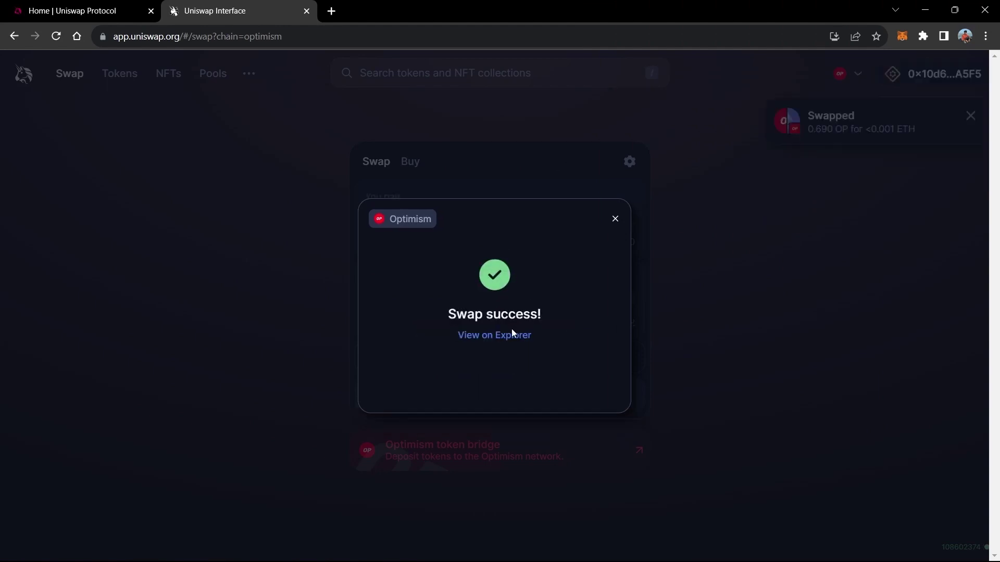
# Open the successful swap transaction on Optimistic Etherscan
pyautogui.click(490, 336)
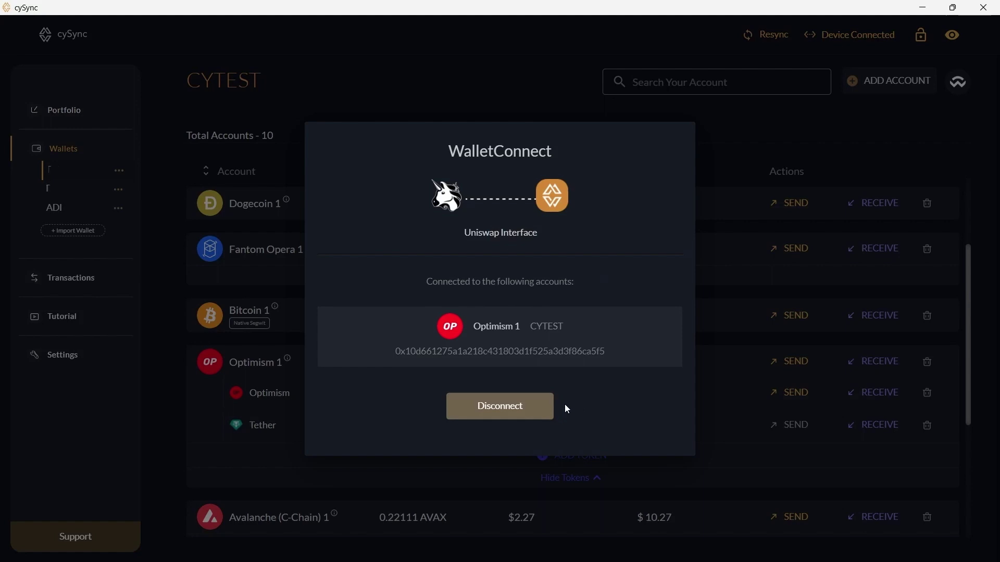
# Disconnect Uniswap from cySync and resync balances, showing 0.00218 ETH and 0 OP
pyautogui.click(520, 410)
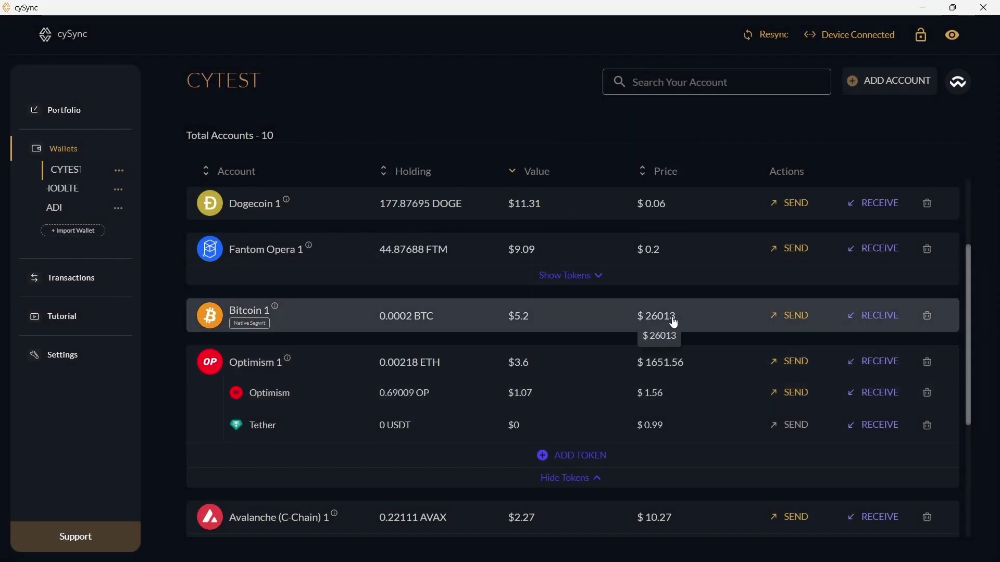
pyautogui.click(760, 40)
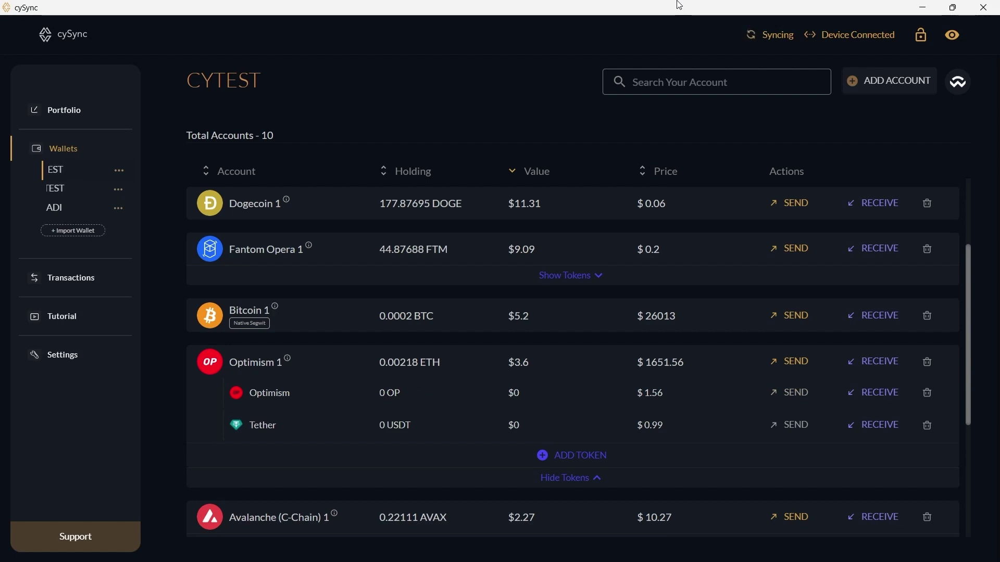
pyautogui.moveTo(409, 362)
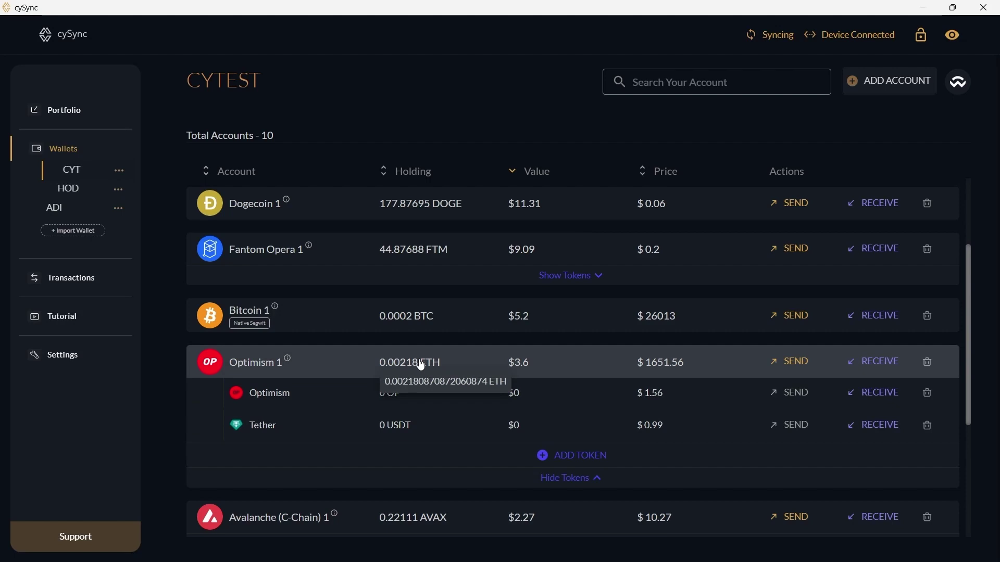
# Open the 8/23/2023 received transaction showing 0.00065 ETH in Optimism 1
pyautogui.click(422, 365)
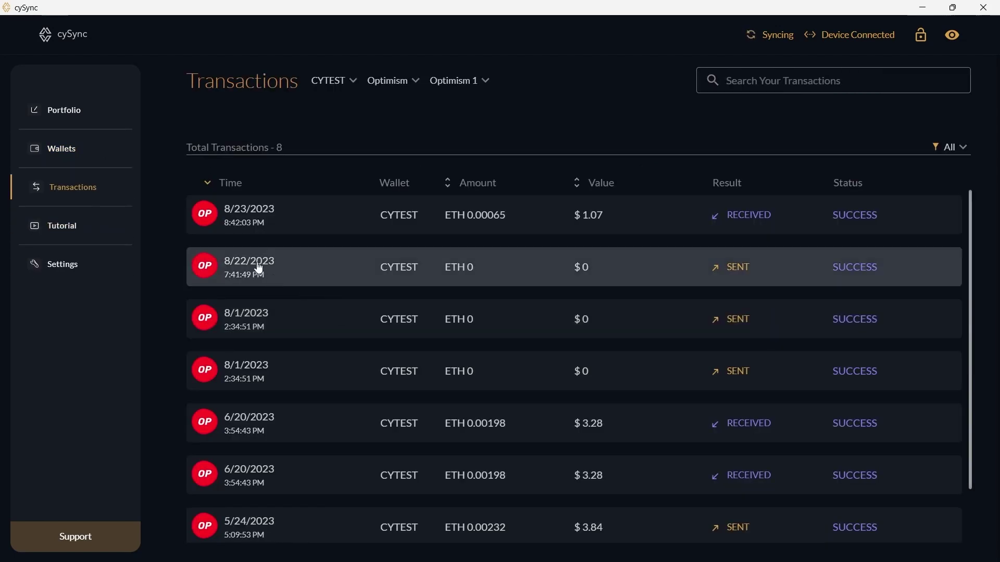
pyautogui.click(259, 229)
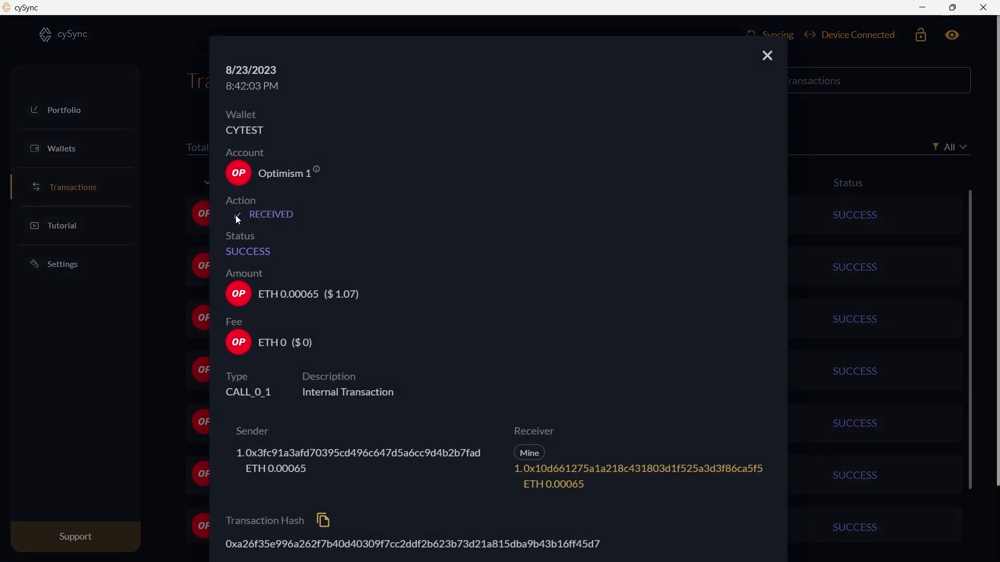